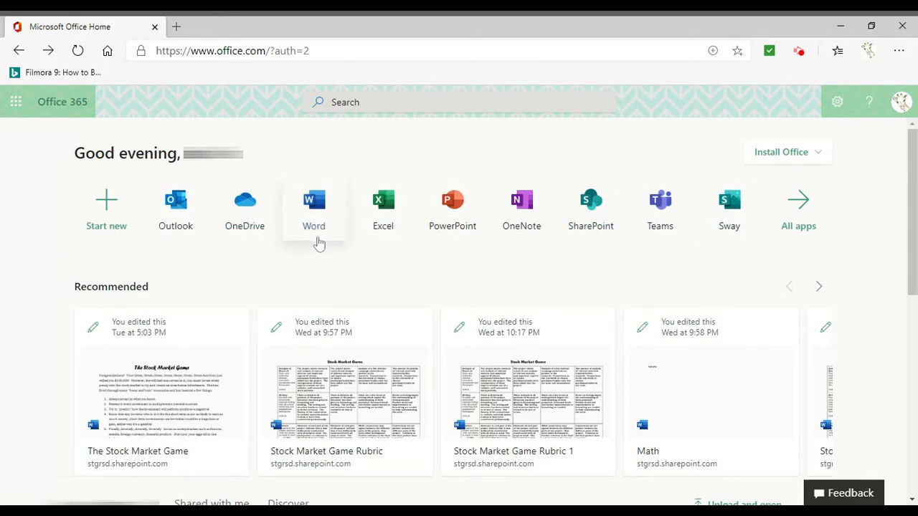
Open Word from the Office home page and create a new blank document
click(319, 206)
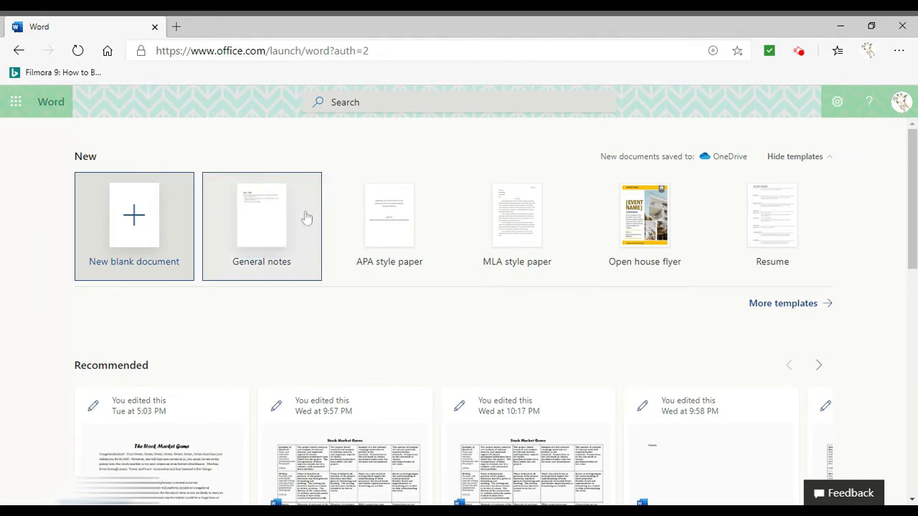
scroll(327, 328, down, 2)
scroll(326, 324, up, 1)
scroll(327, 324, up, 2)
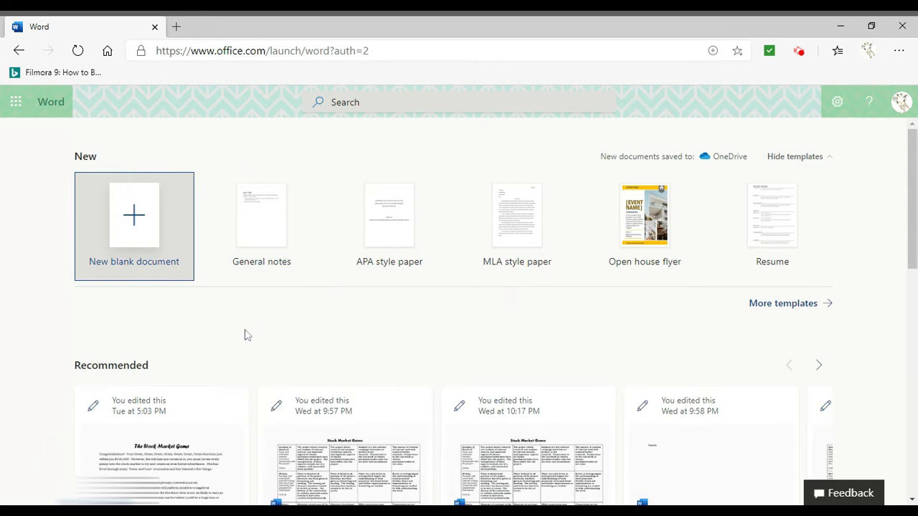
click(138, 238)
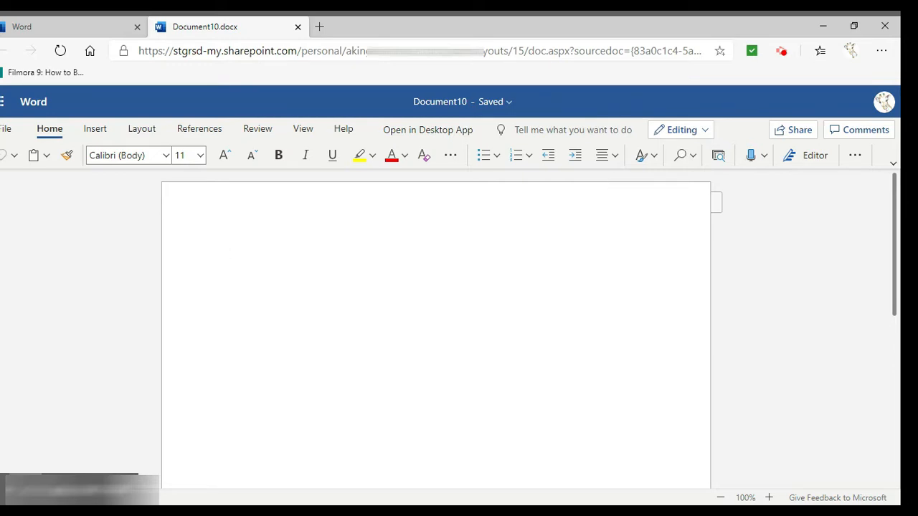
Paste the sentence "Butterflies are pretty and colorful." into the document and set its font to Arial Black
text(Butterflies are pretty and colorful.)
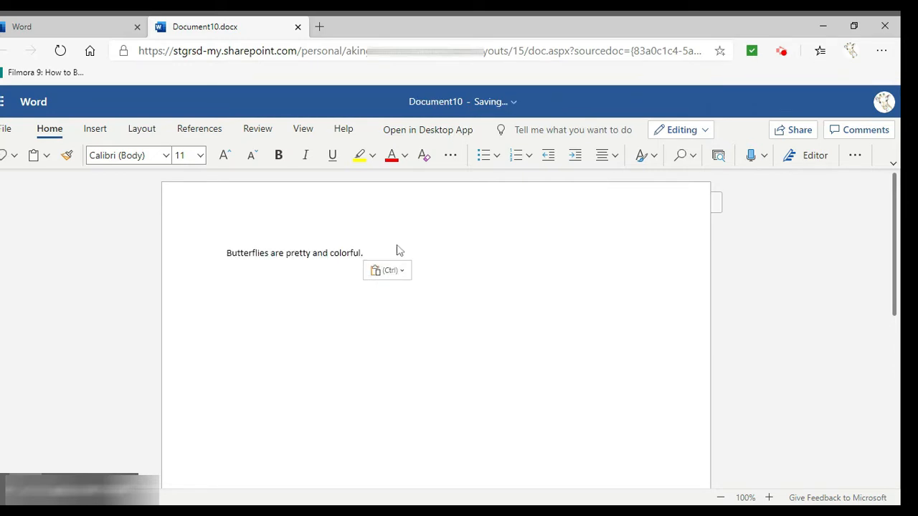
key(BackSpace)
click(227, 254)
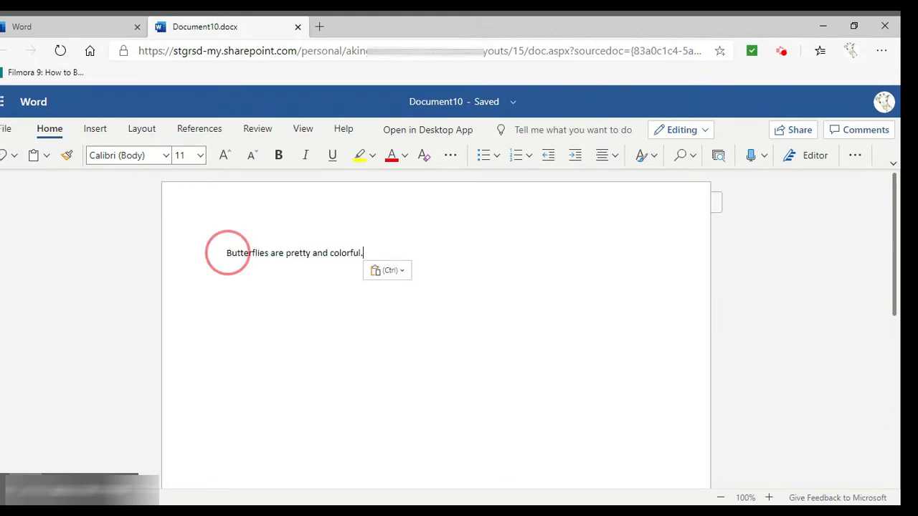
drag(227, 254, 378, 244)
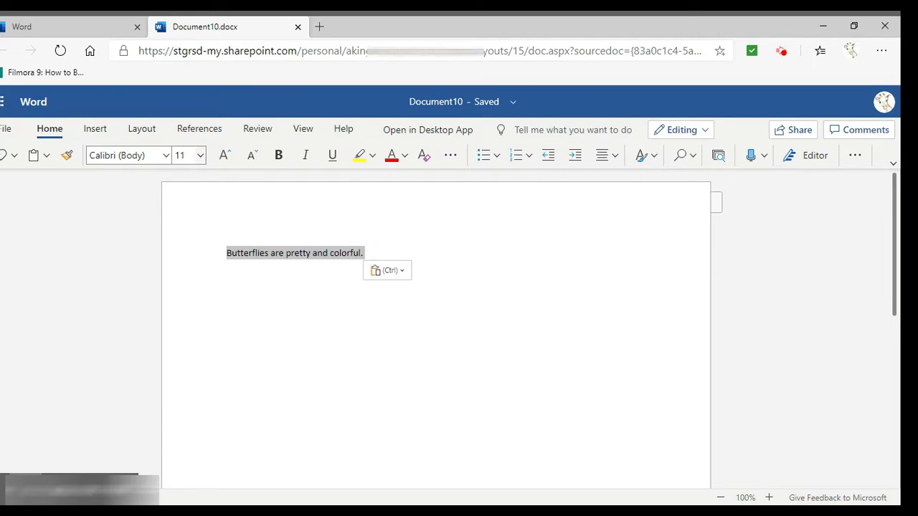
click(167, 160)
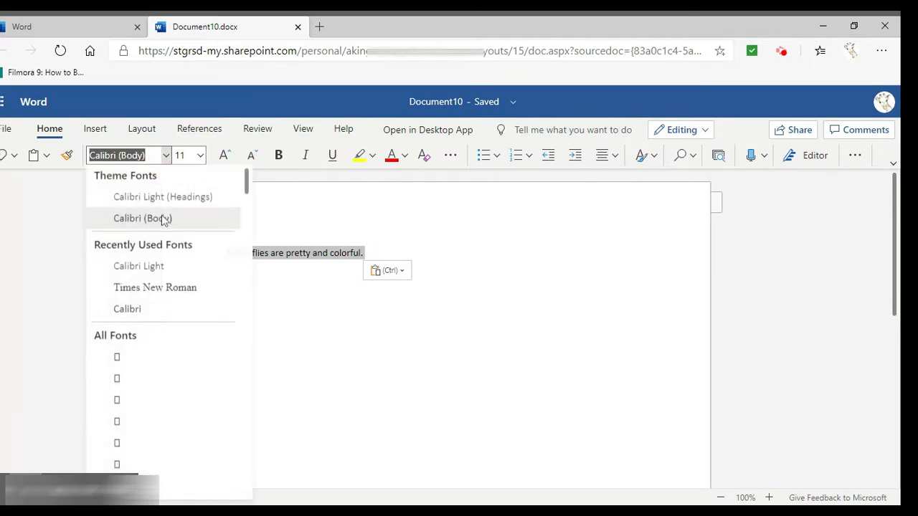
scroll(176, 427, down, 4)
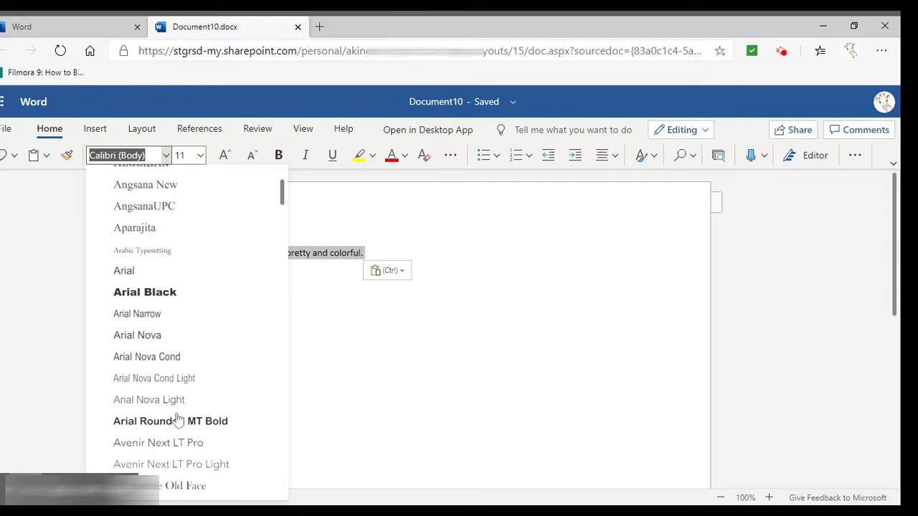
scroll(179, 409, up, 1)
click(177, 397)
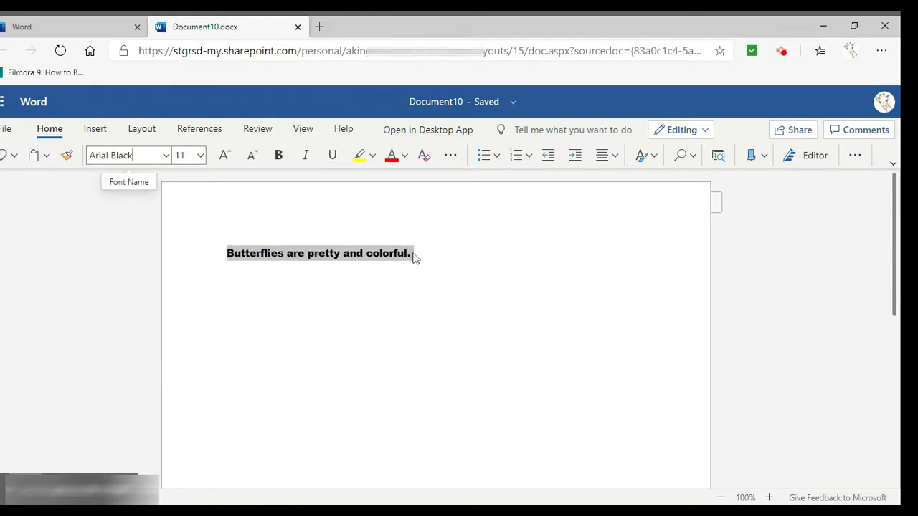
Try larger and smaller font size, bold, italic and underline on the selected sentence, reverting each change
click(225, 155)
click(225, 155)
click(249, 156)
click(249, 157)
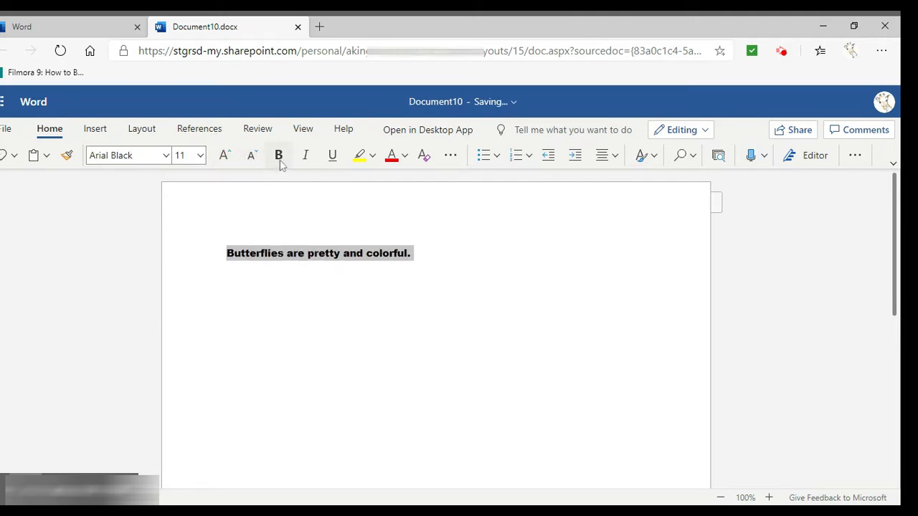
click(279, 157)
click(306, 155)
click(306, 155)
click(331, 156)
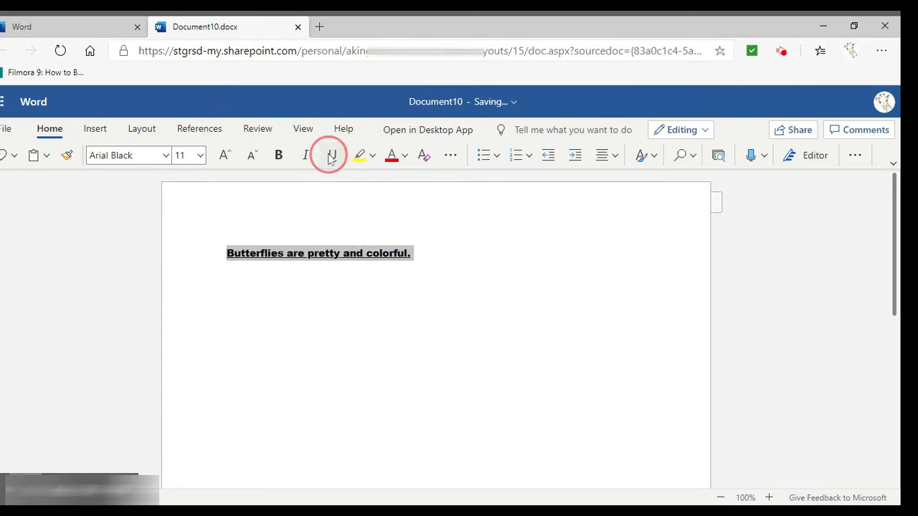
click(331, 156)
Color the butterfly sentence's text red and highlight the whole sentence in pink
click(391, 156)
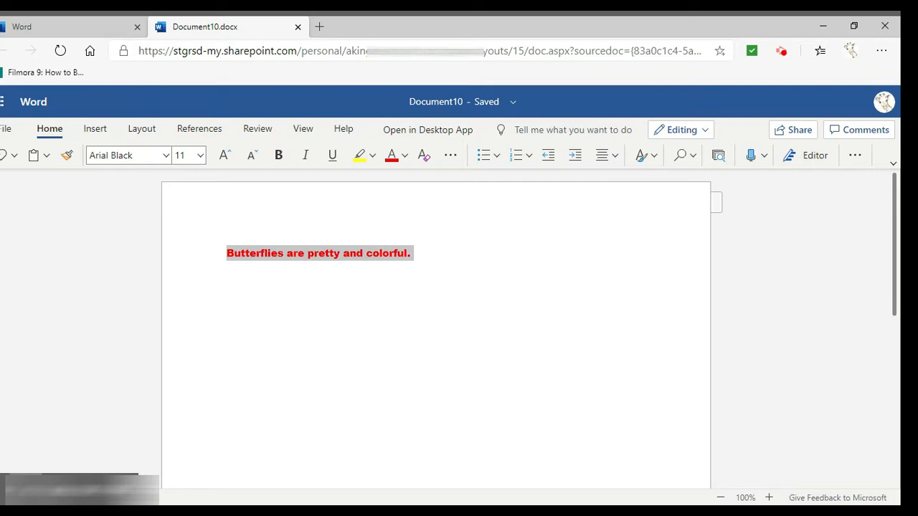
click(362, 162)
click(373, 156)
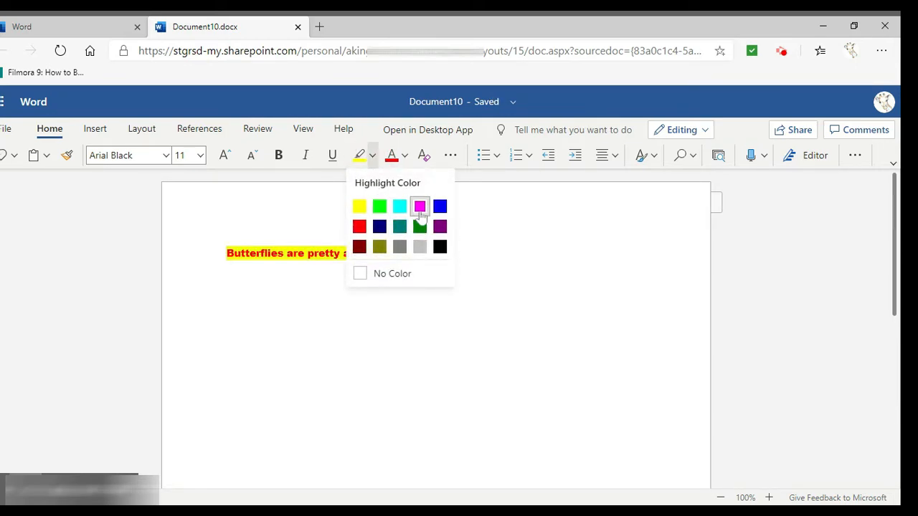
click(420, 207)
click(201, 242)
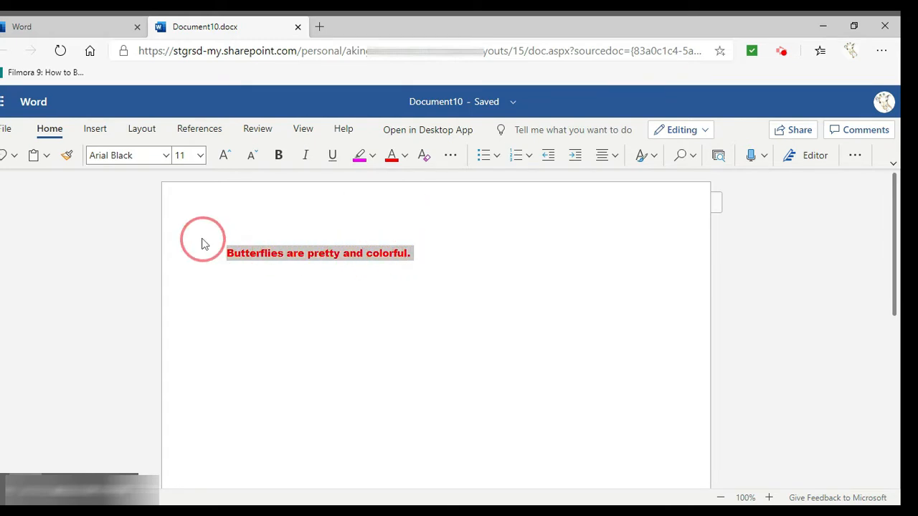
click(372, 158)
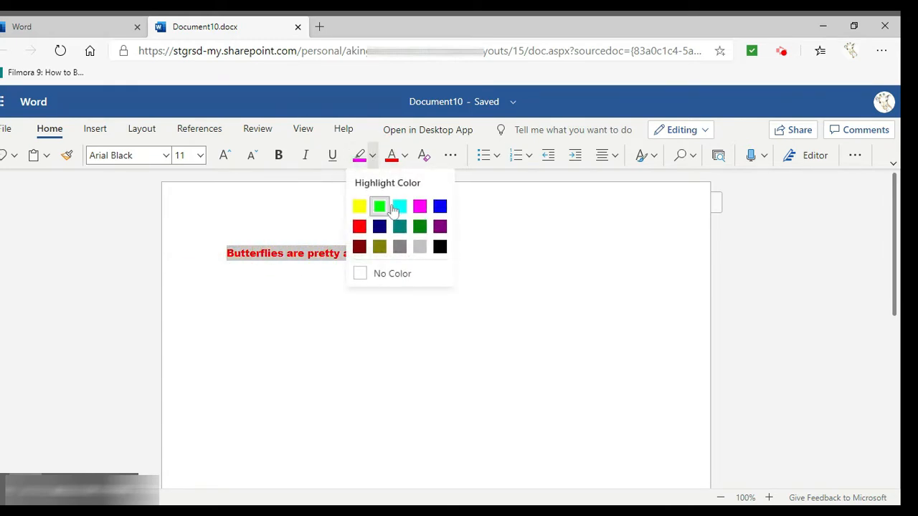
click(419, 206)
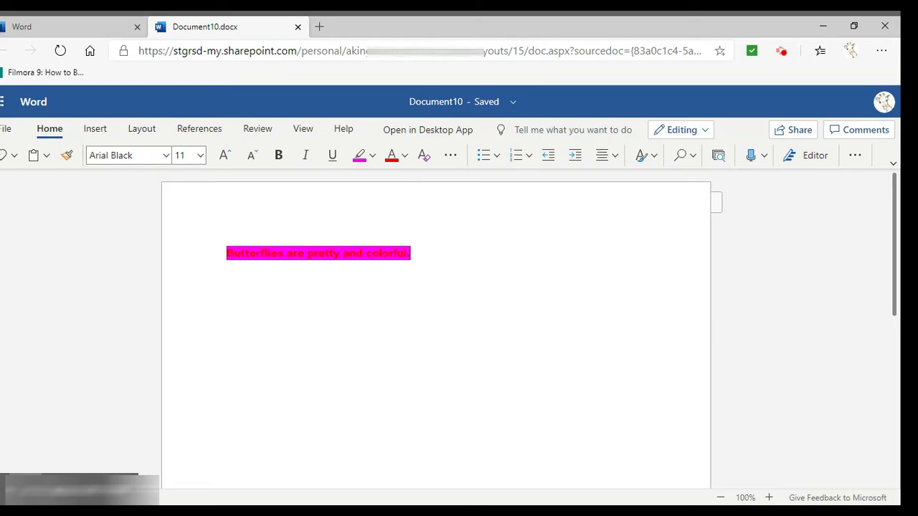
click(404, 156)
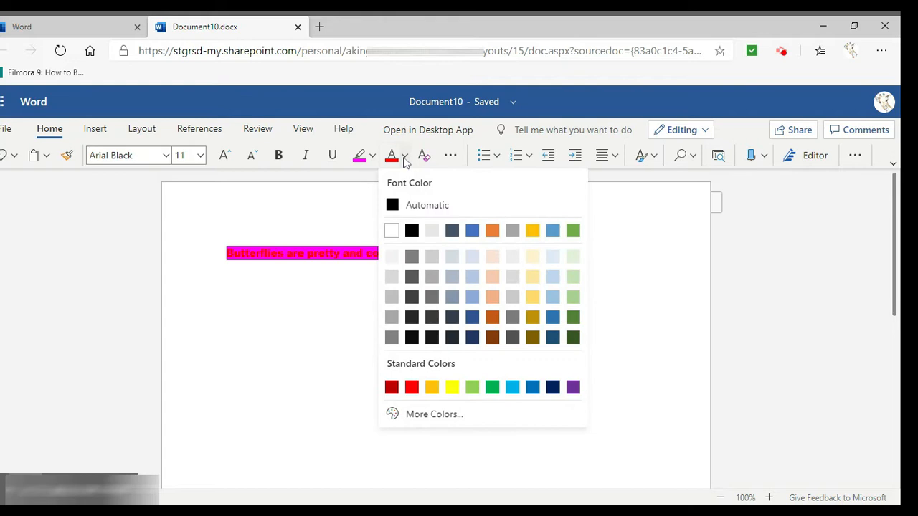
click(404, 156)
Apply strikethrough to the whole butterfly sentence
click(459, 163)
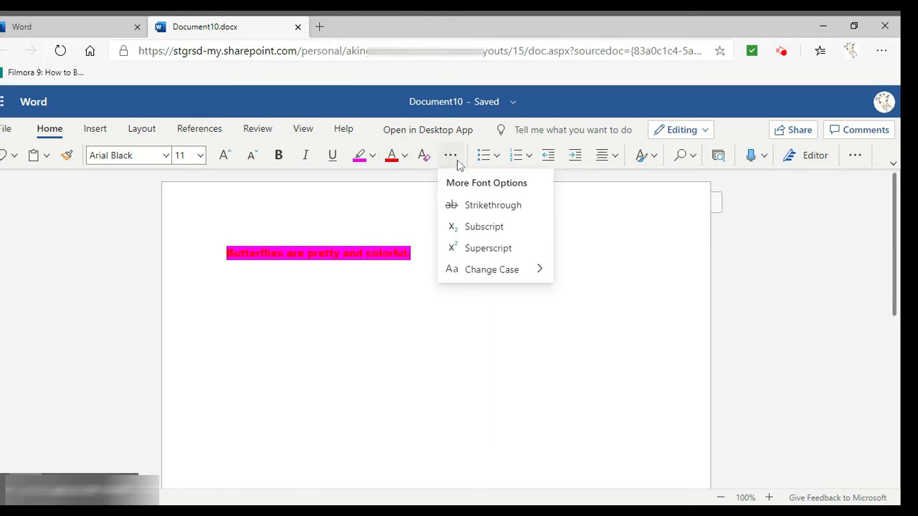
click(469, 210)
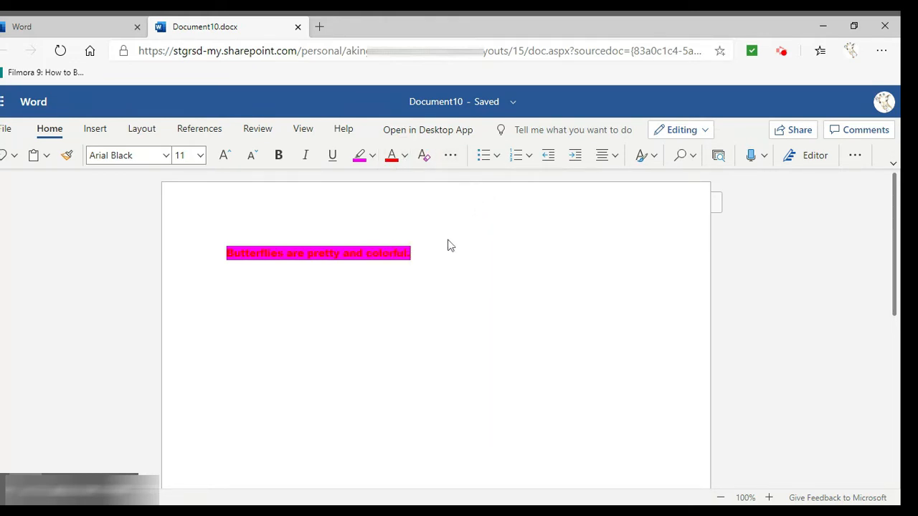
drag(423, 252, 200, 249)
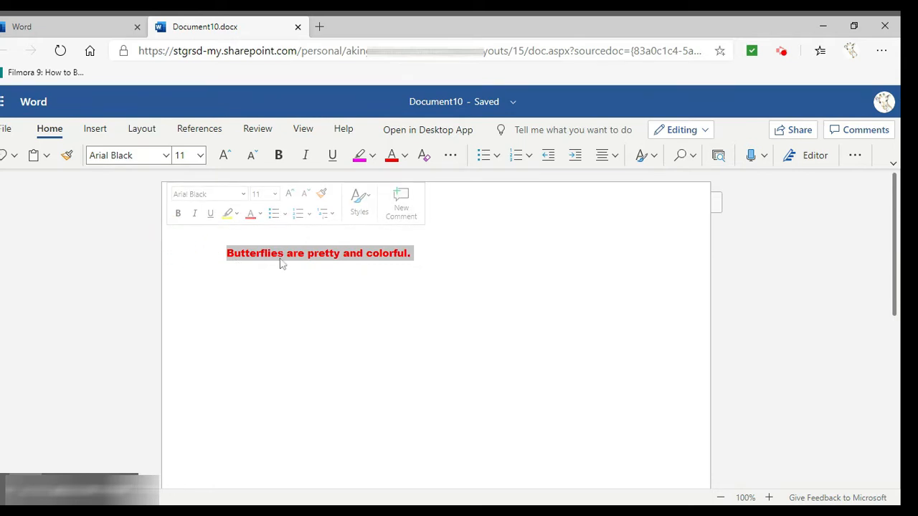
click(450, 155)
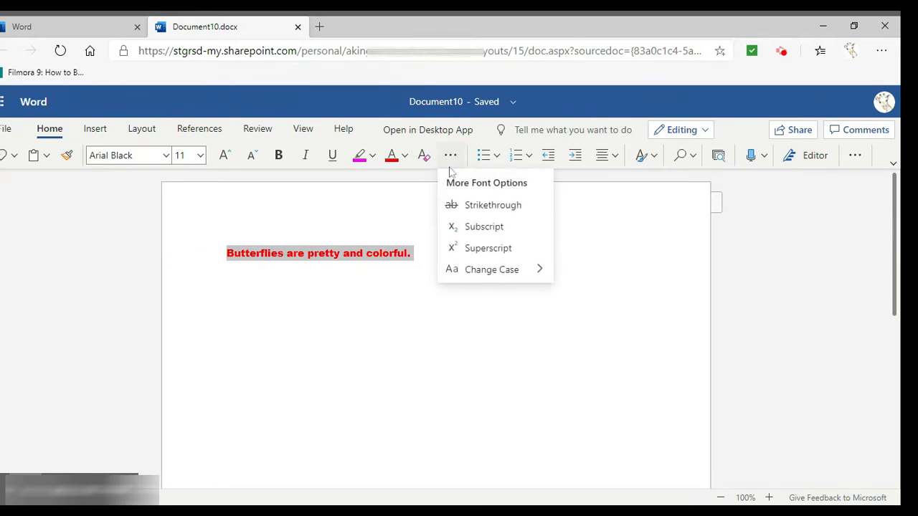
click(470, 208)
click(433, 255)
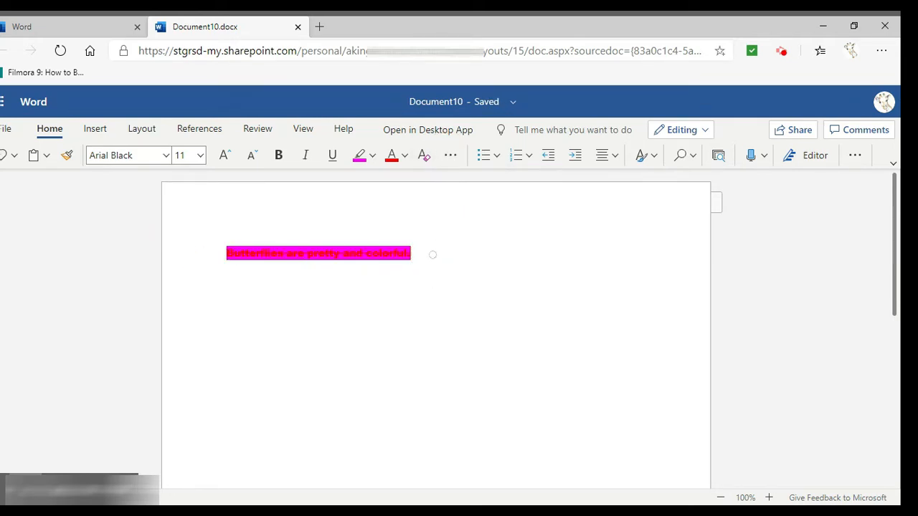
Remove the highlight from the butterfly sentence by setting its highlight color to No Color
click(433, 255)
drag(432, 254, 198, 252)
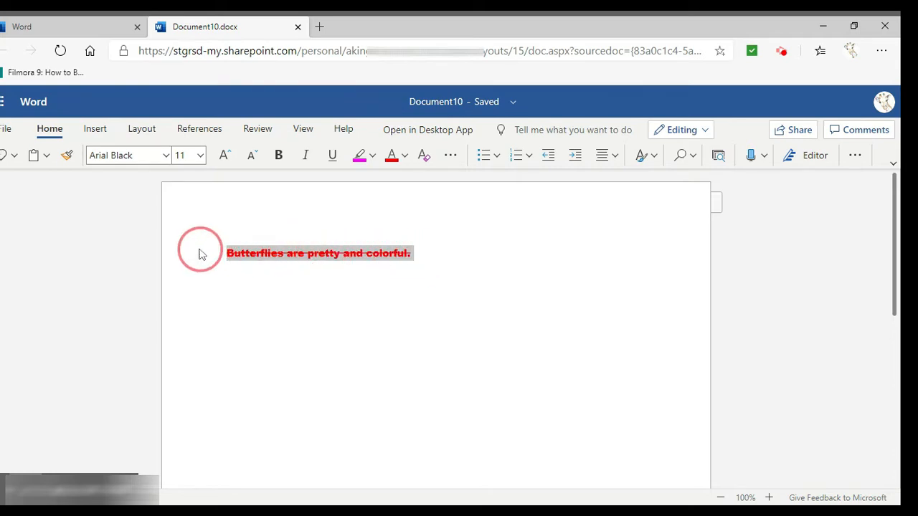
click(372, 159)
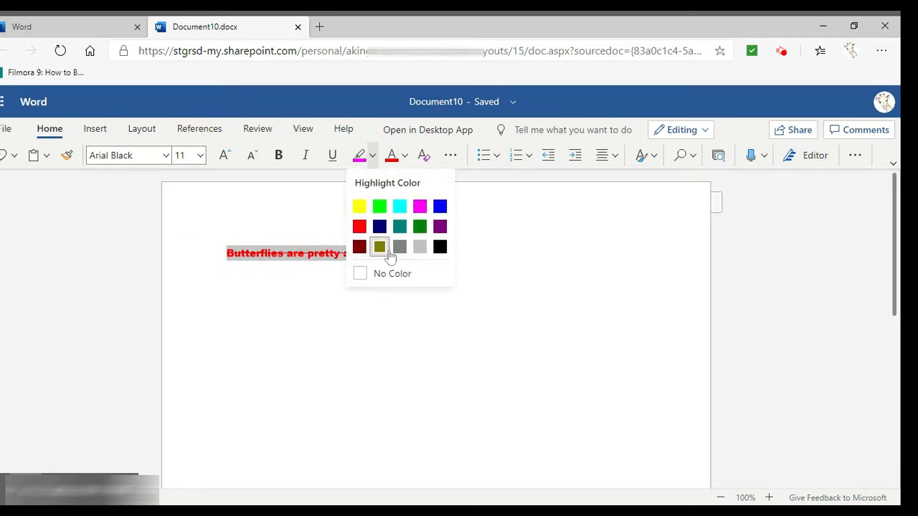
click(391, 271)
click(422, 256)
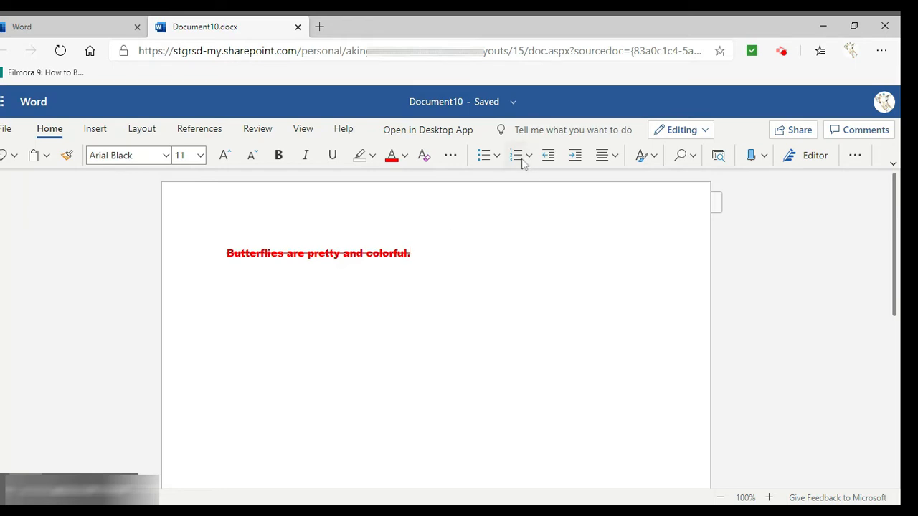
Format the sentence as a bulleted item, and switch it to a numbered list item
click(483, 156)
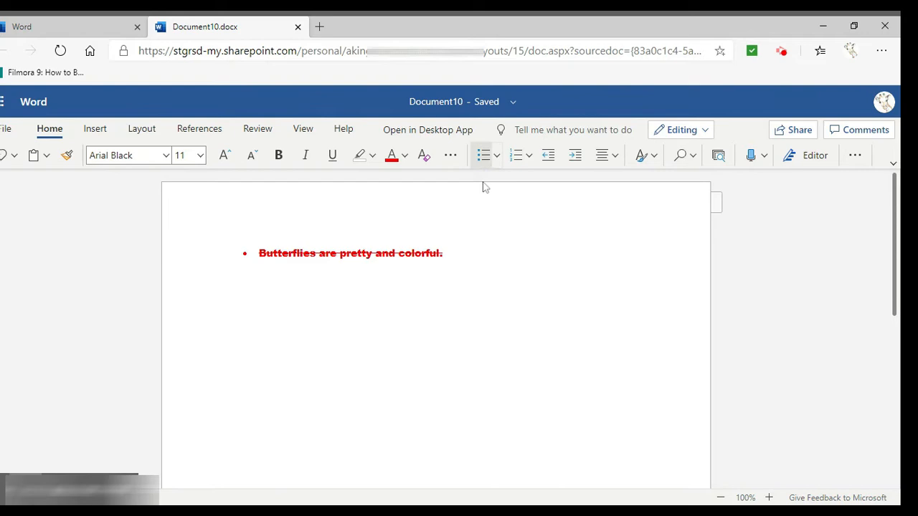
click(517, 156)
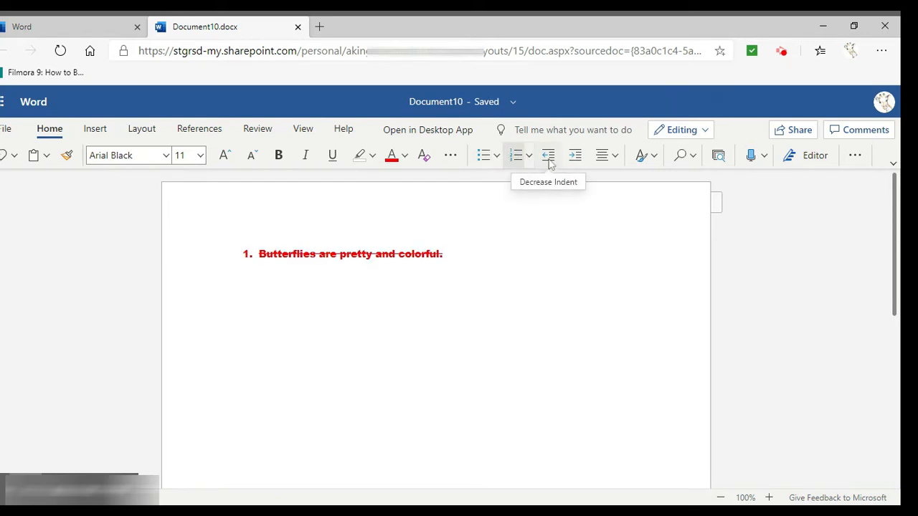
Try center and right alignment on the numbered sentence, and return it to left alignment
click(607, 155)
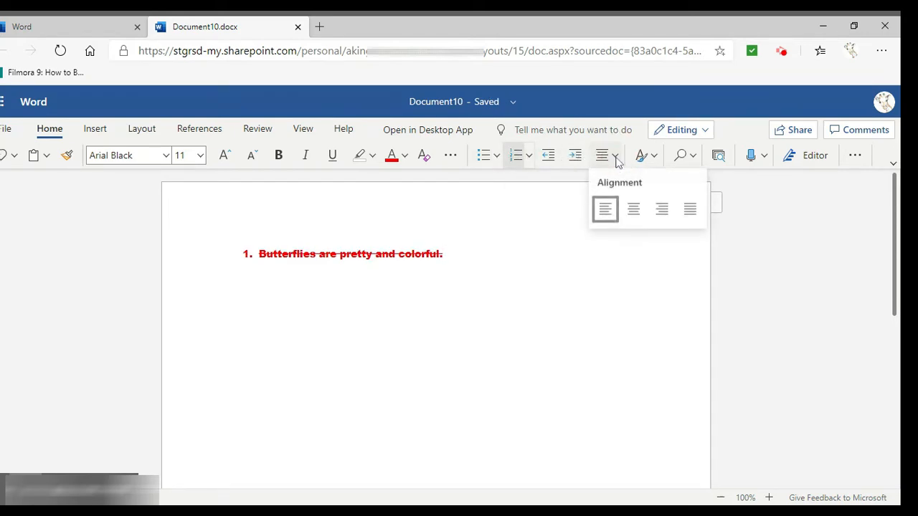
click(632, 212)
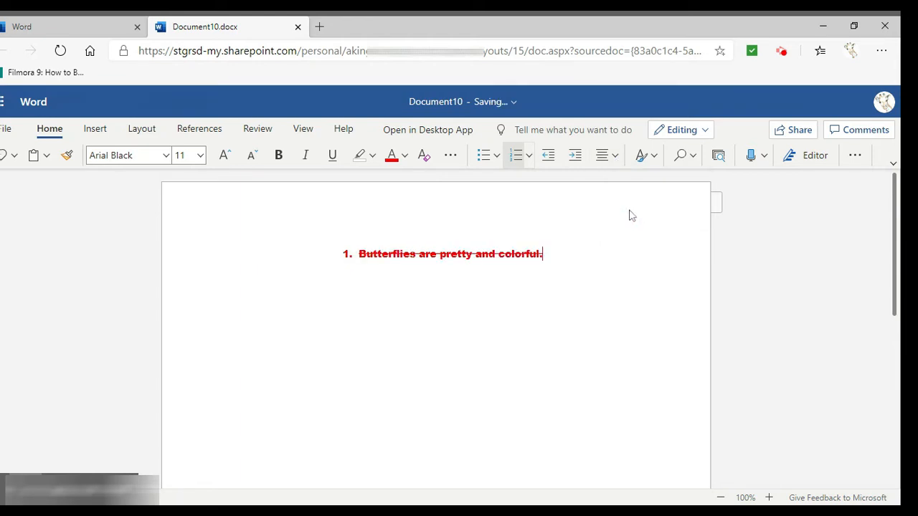
click(602, 158)
click(662, 210)
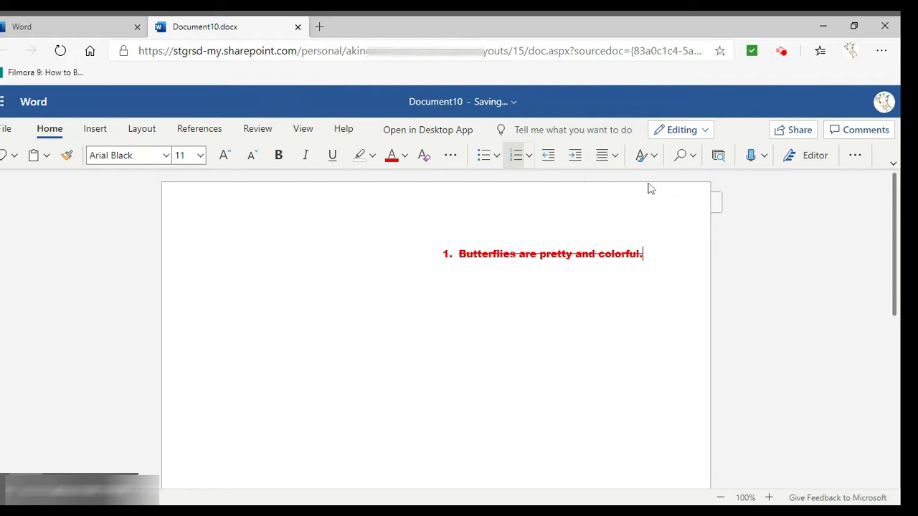
click(607, 157)
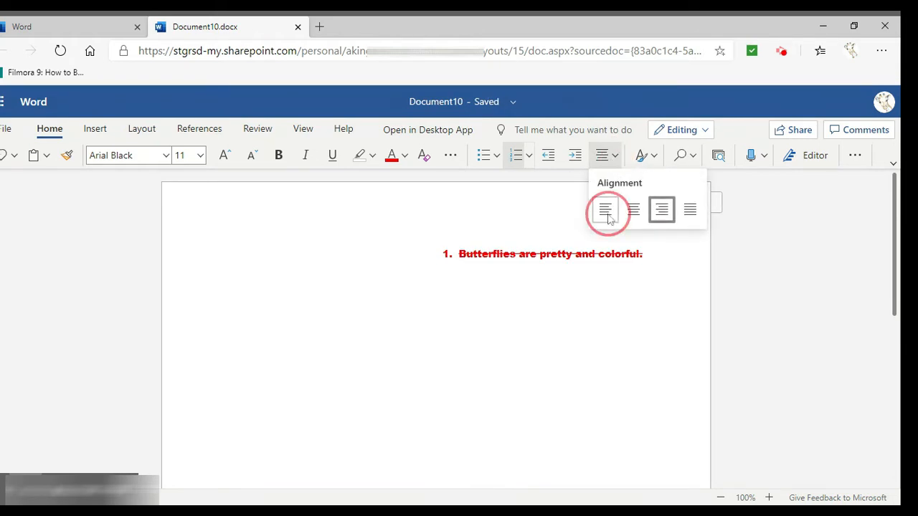
click(607, 213)
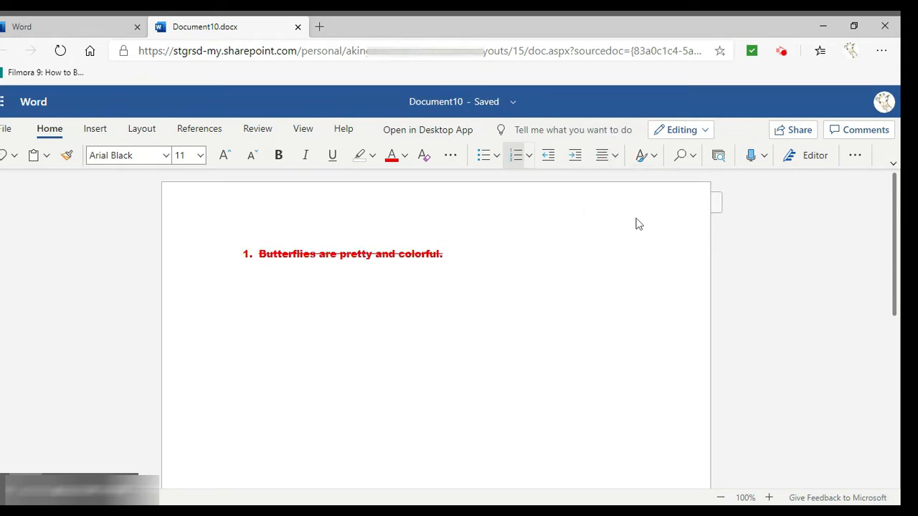
click(655, 158)
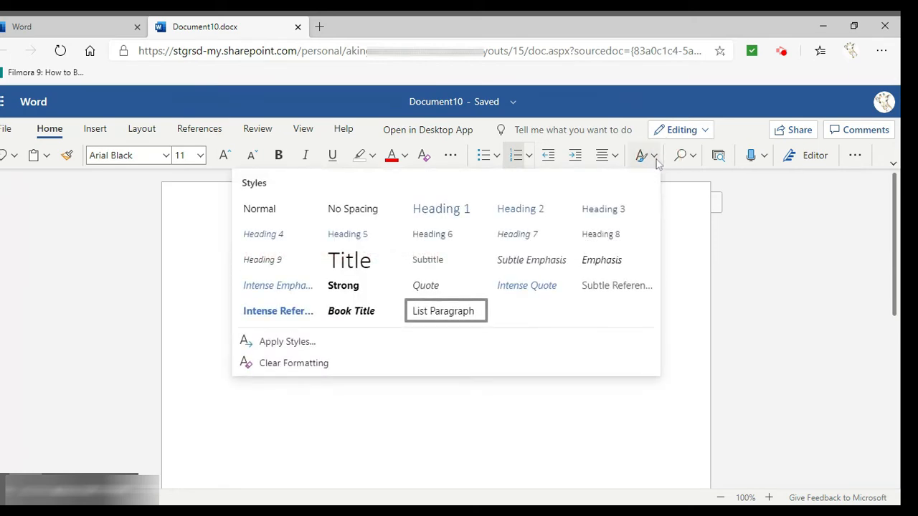
click(655, 159)
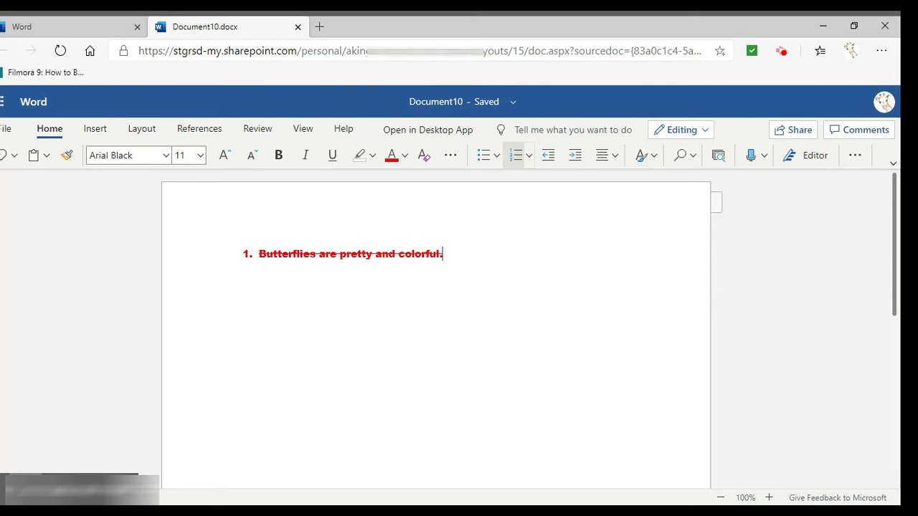
click(765, 159)
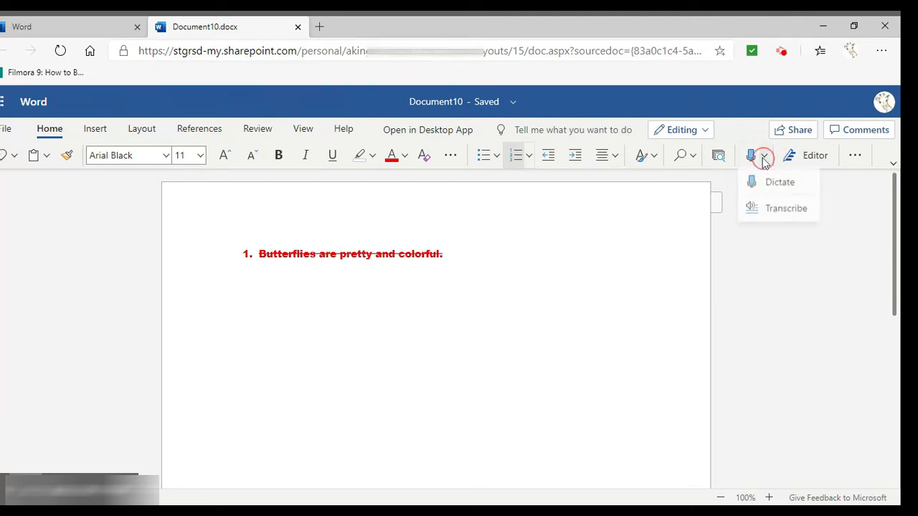
click(727, 181)
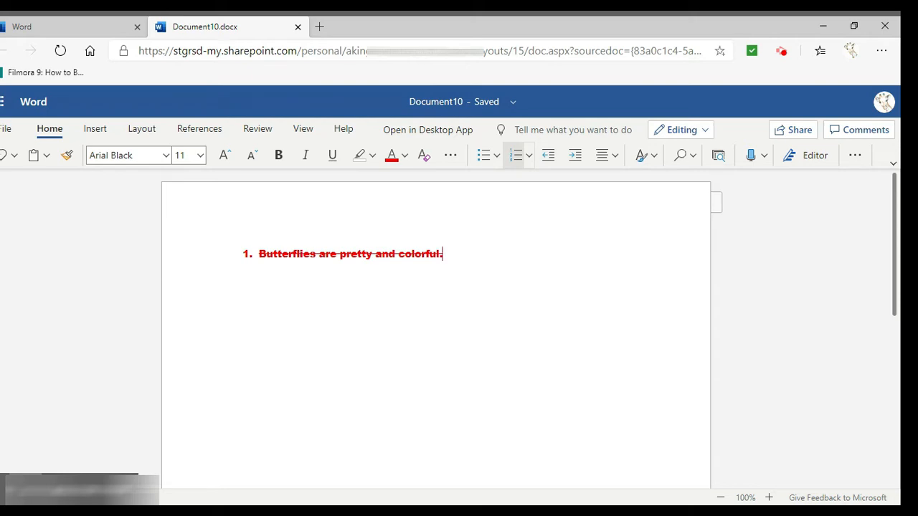
Start a new comment on the numbered butterfly sentence and discard it empty
click(95, 130)
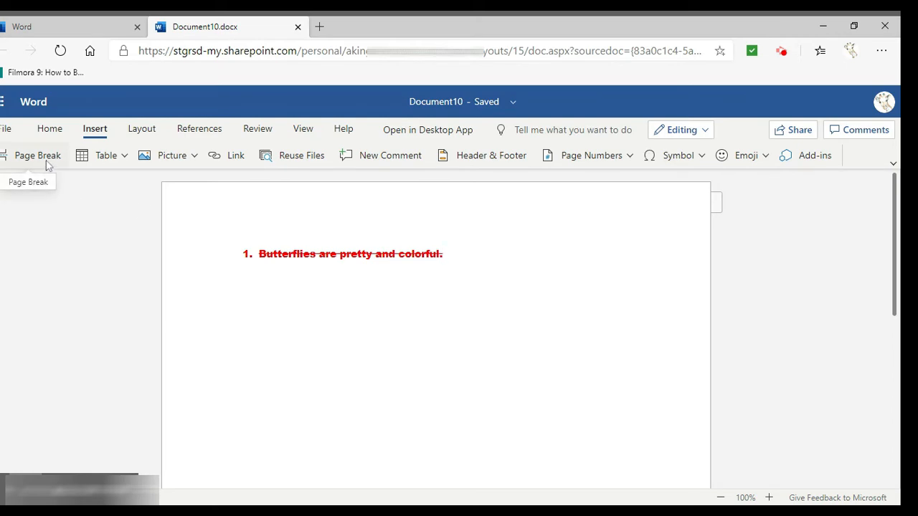
click(401, 159)
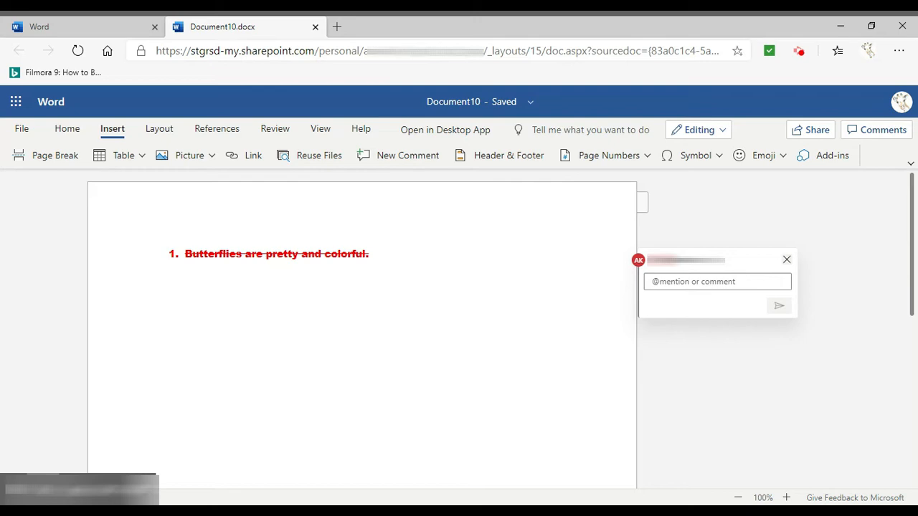
click(787, 260)
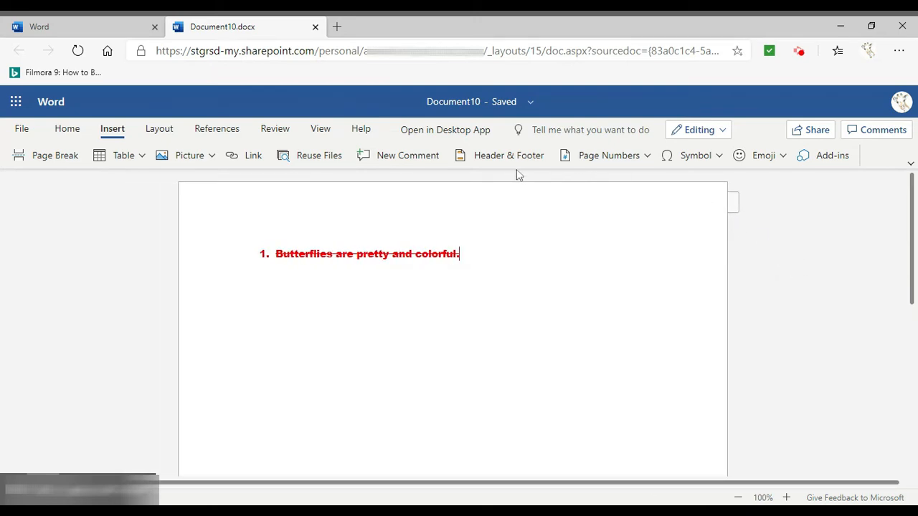
Examine the options for inserting page numbers, symbols and emoji
click(646, 158)
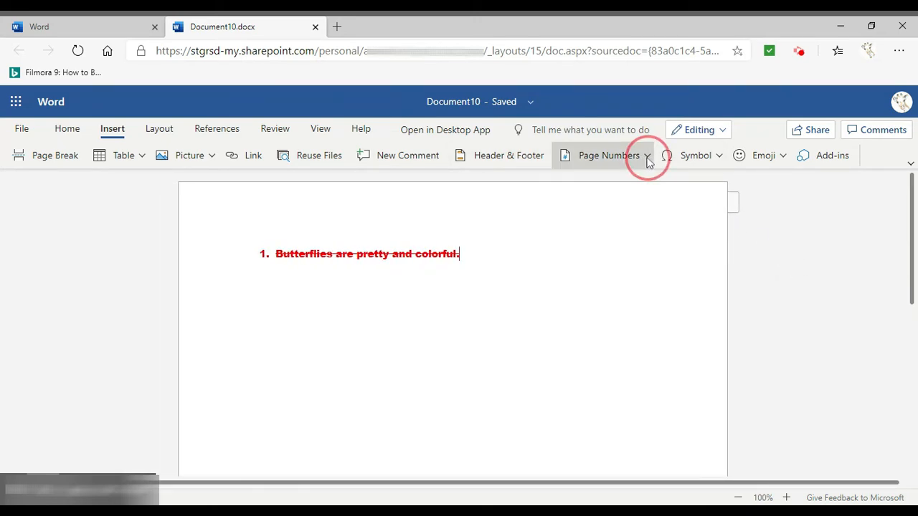
click(647, 161)
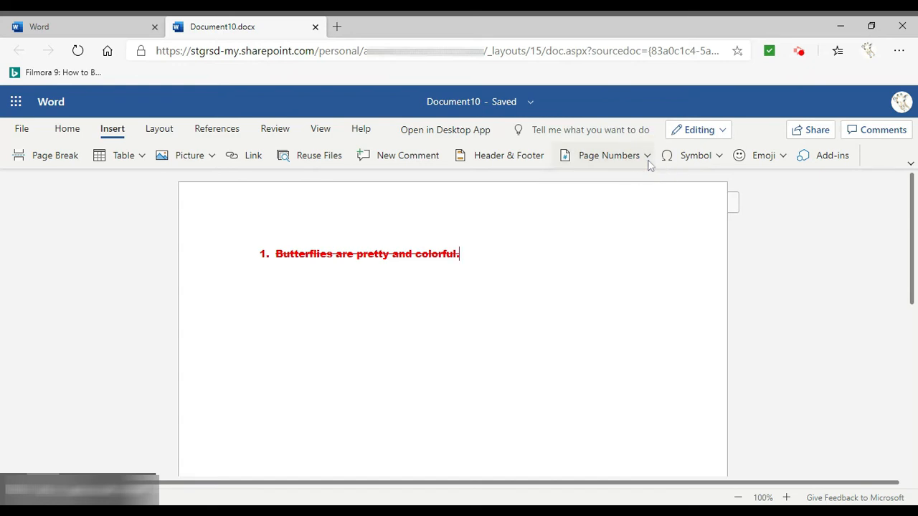
click(718, 160)
click(721, 162)
click(782, 156)
click(784, 157)
Examine the document's margin presets, page orientation choices and paper size options
click(158, 129)
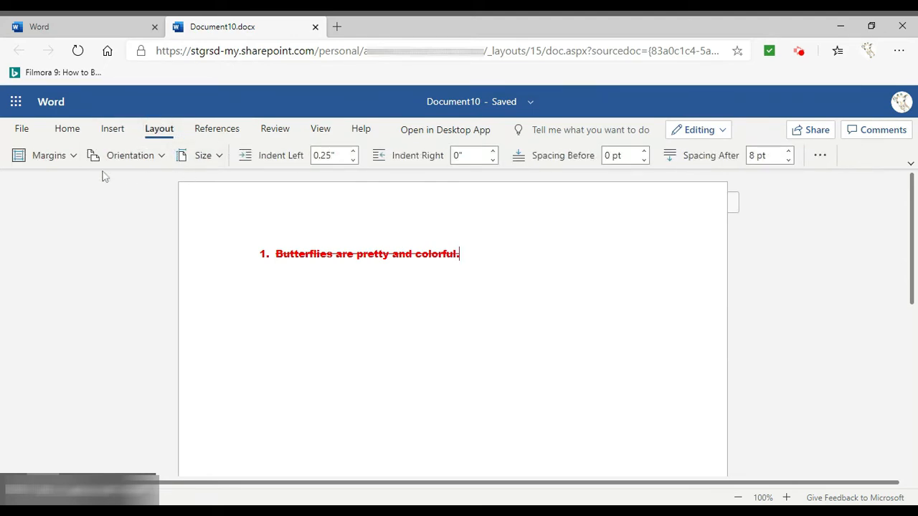
click(72, 158)
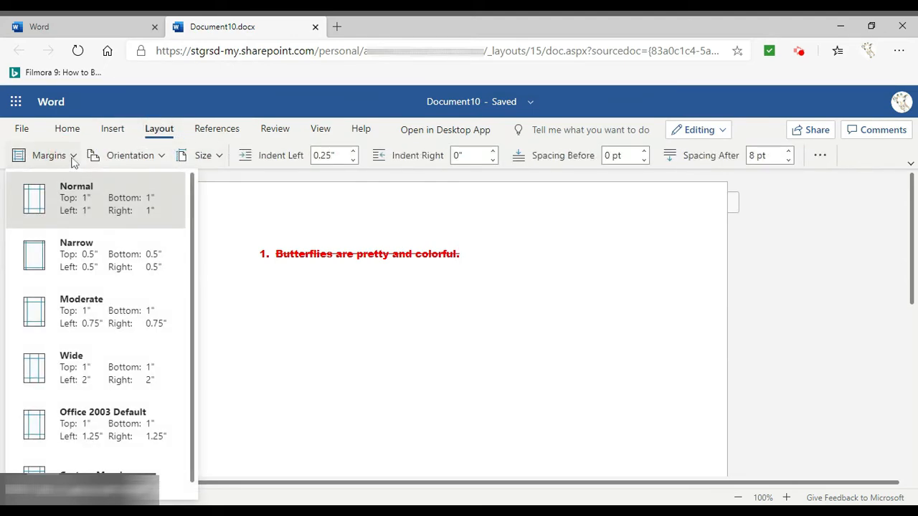
click(72, 157)
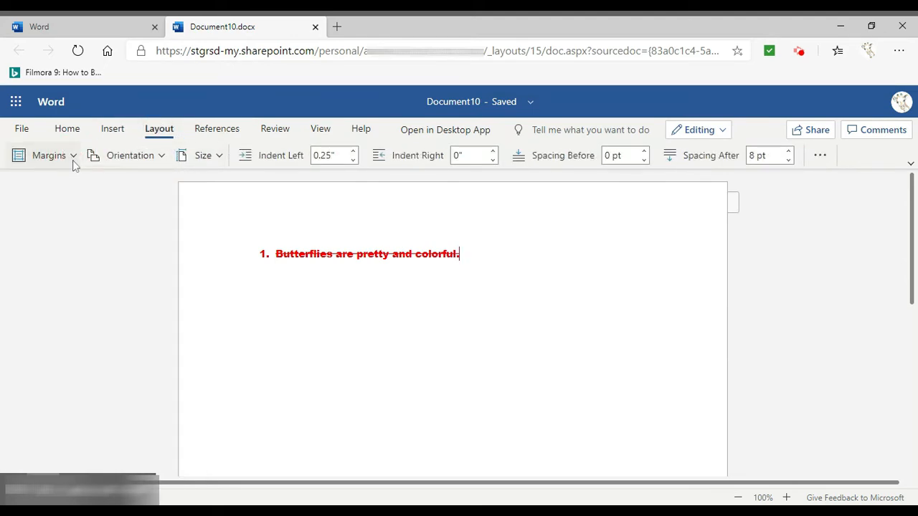
click(162, 164)
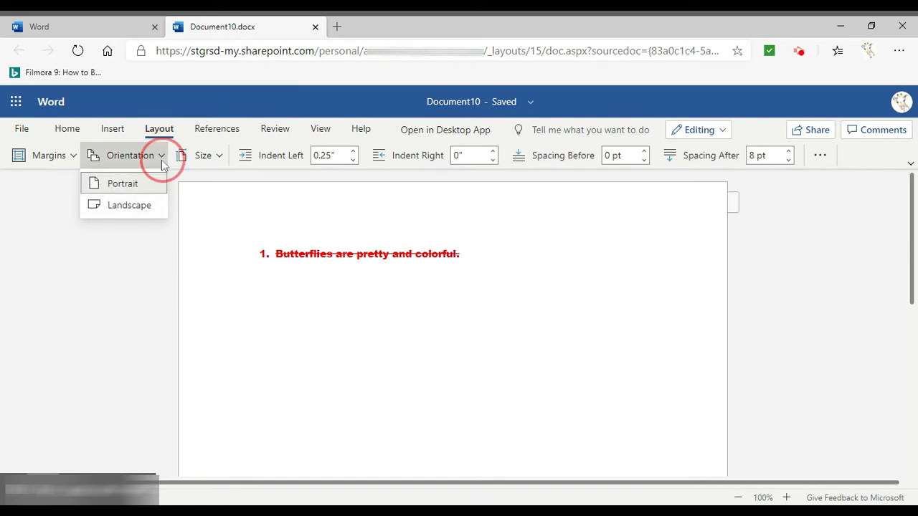
click(214, 162)
click(214, 161)
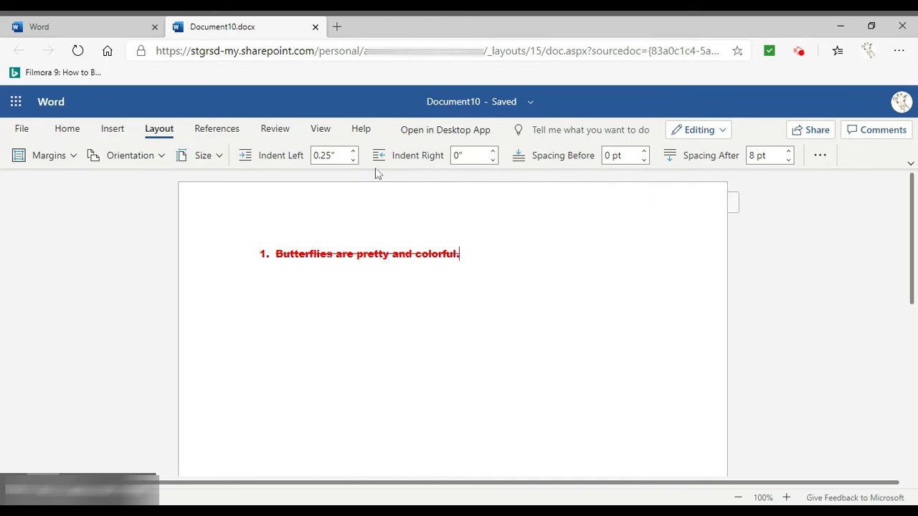
Look over the reference tools and check the document's word count statistics
click(224, 131)
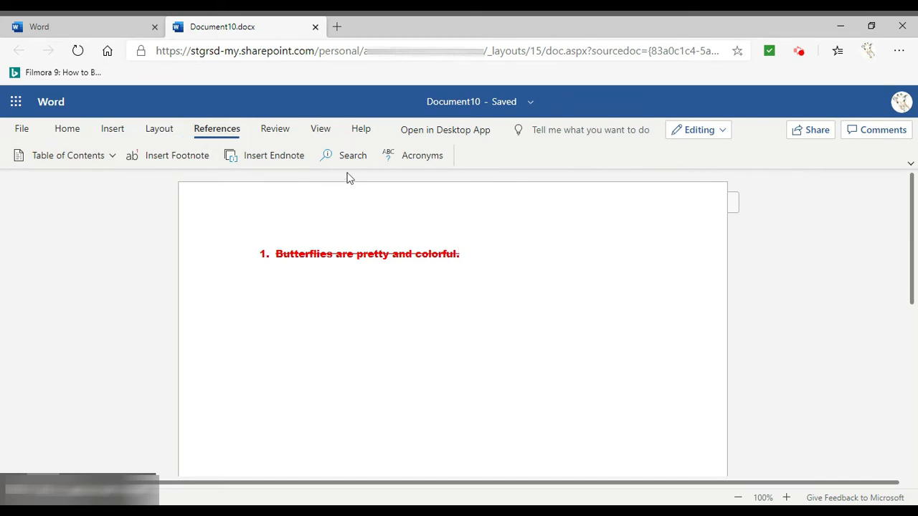
click(276, 130)
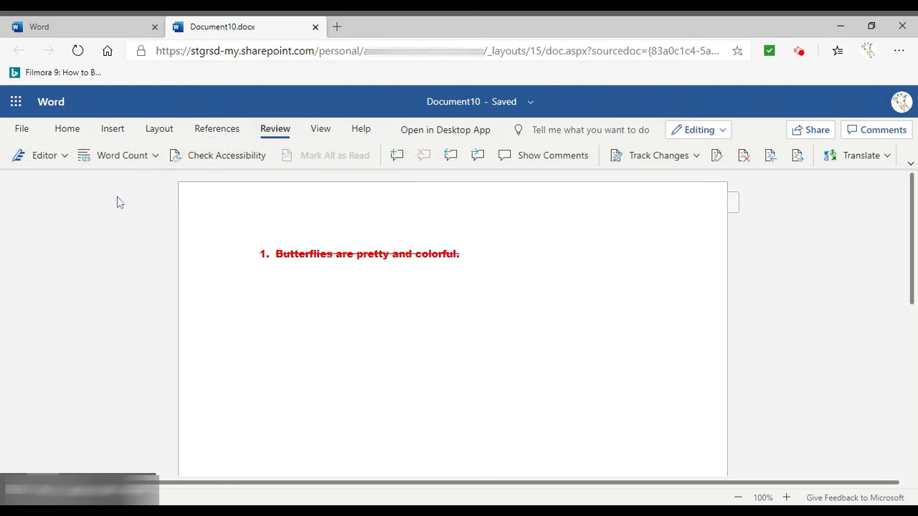
click(155, 162)
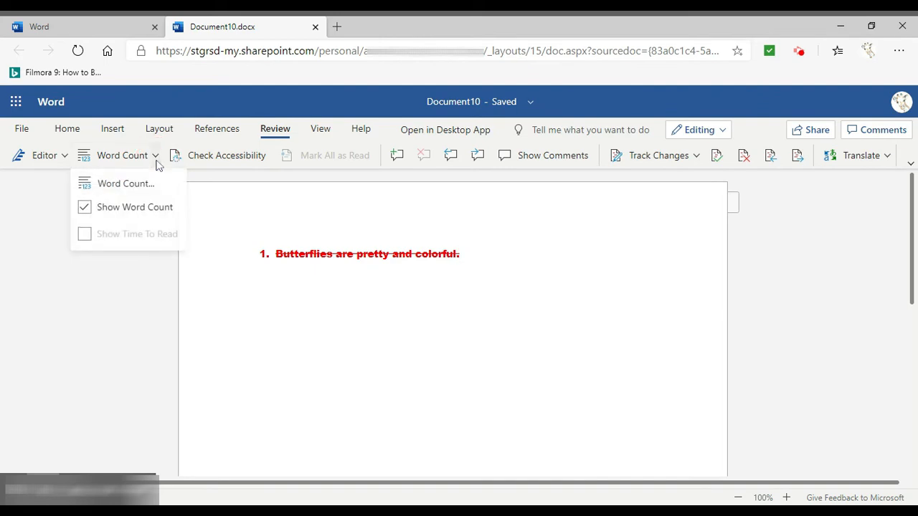
click(149, 183)
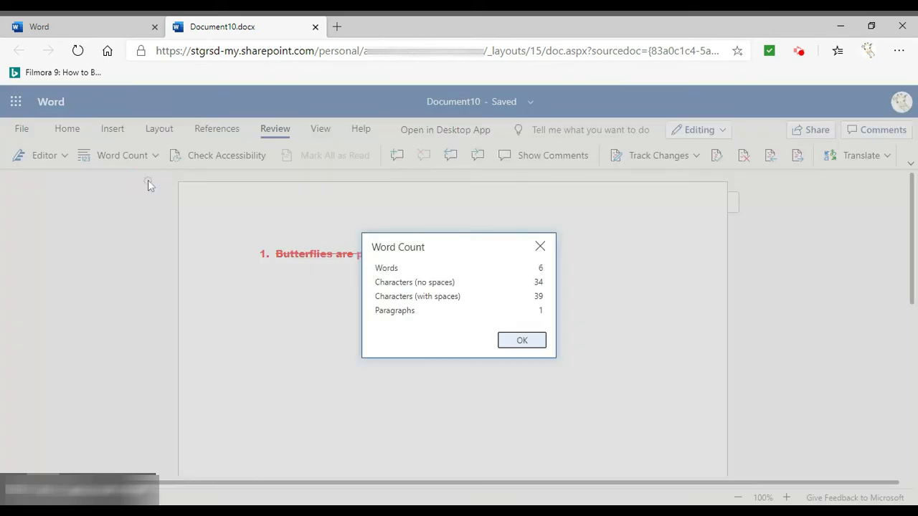
click(522, 343)
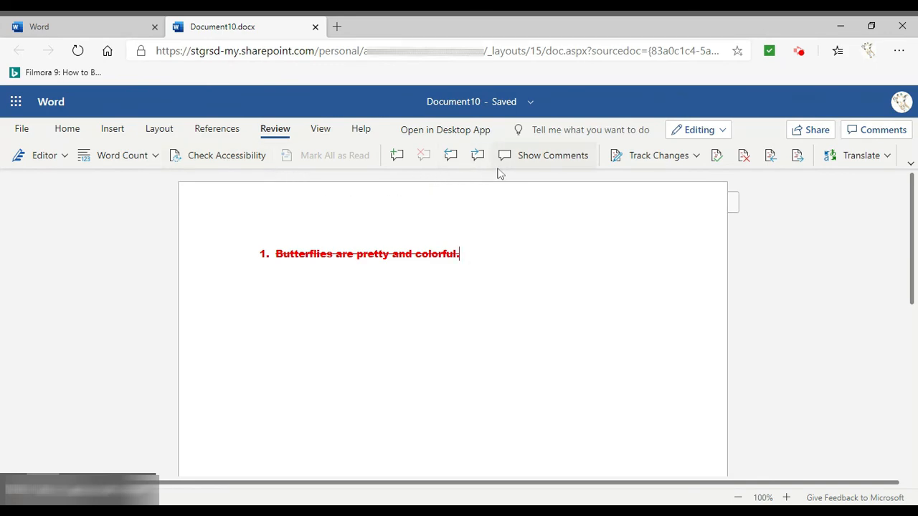
Examine the Track Changes and Translate options, look over the view tools, and return to the text formatting tools
click(695, 155)
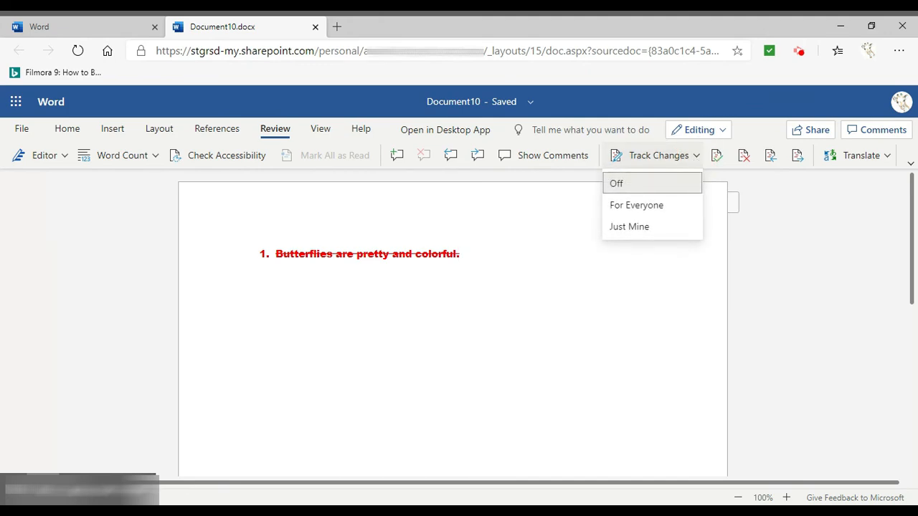
click(695, 156)
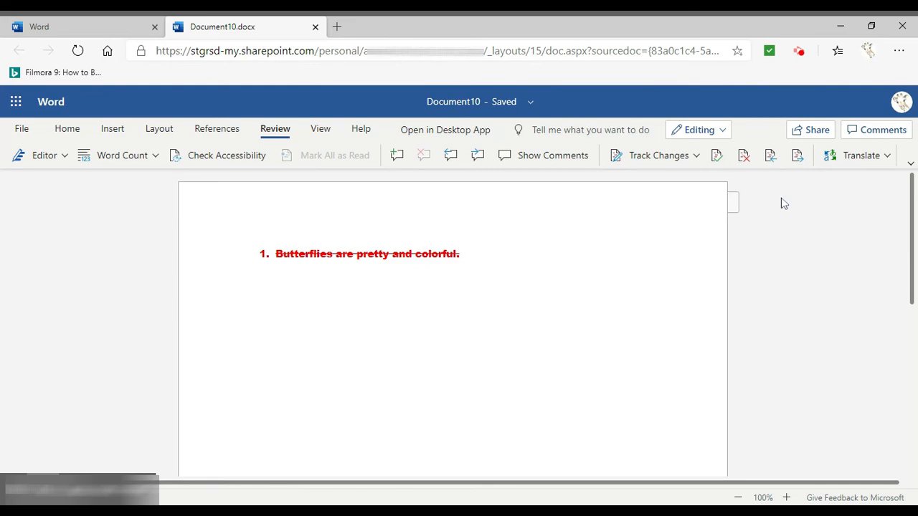
click(893, 155)
click(893, 154)
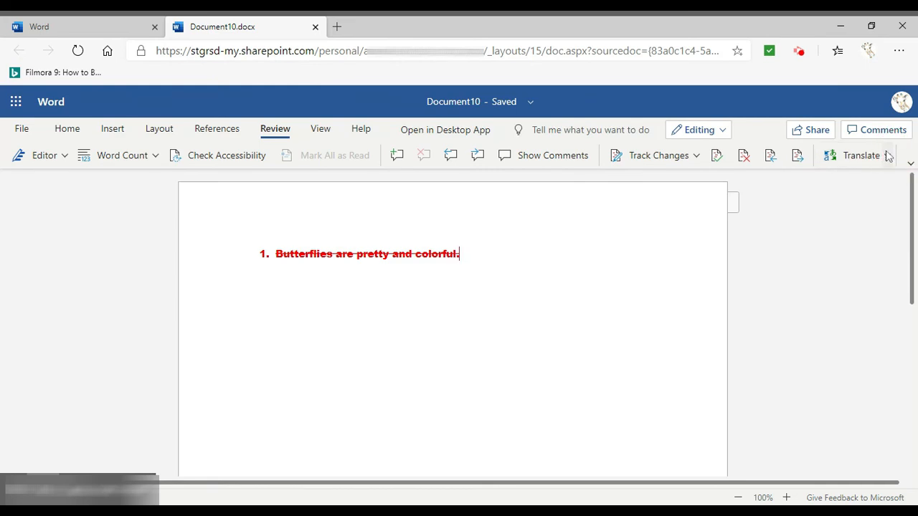
click(323, 130)
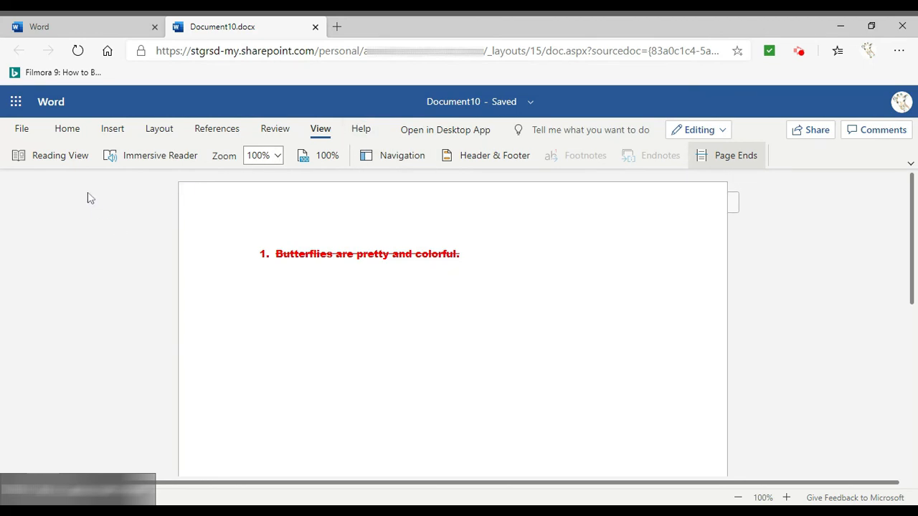
click(63, 130)
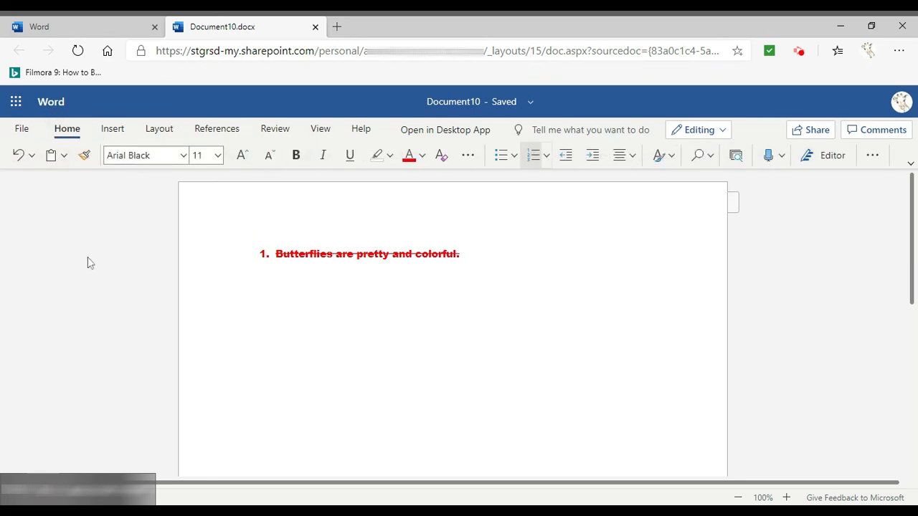